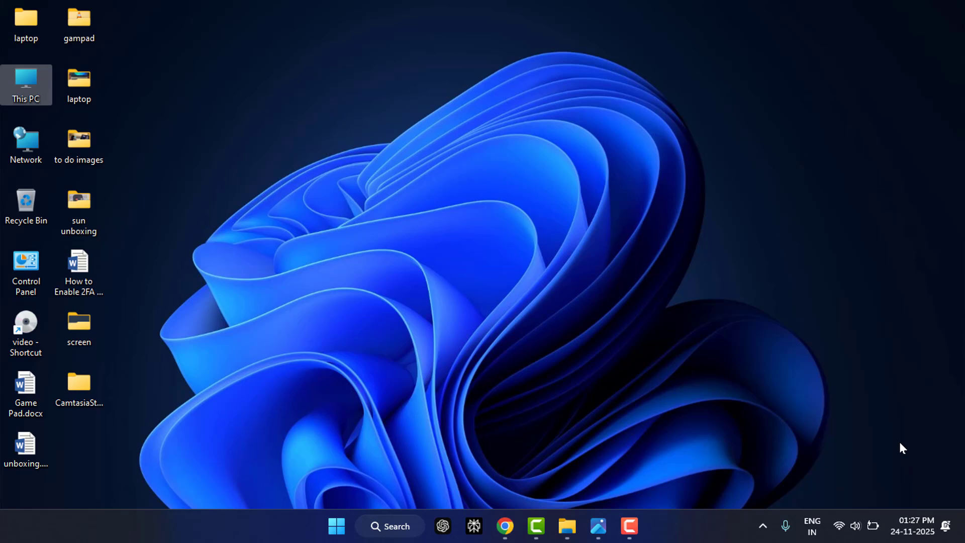
click(839, 525)
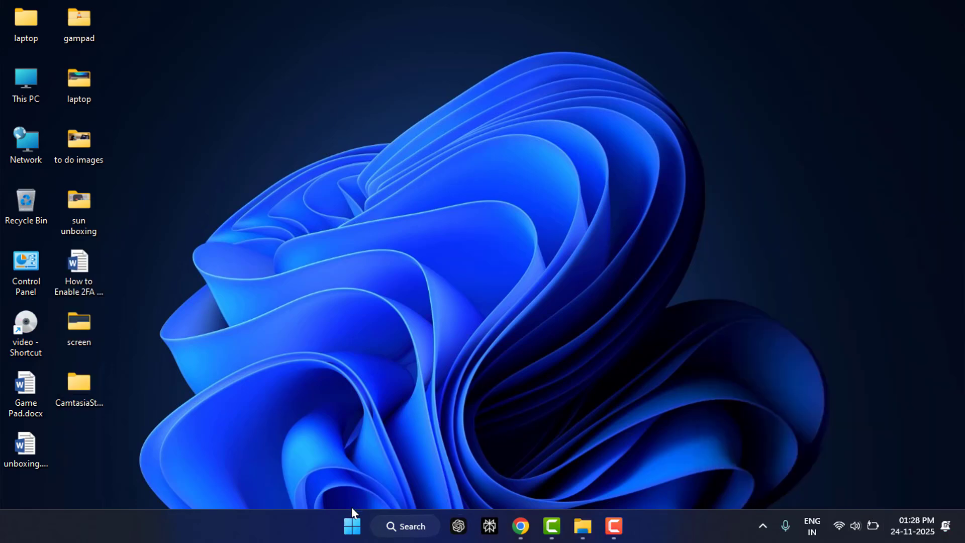
Open Device Manager maximized, expand the network adapters and view the available actions for the Intel(R) Dual Band Wireless-AC 3160.
right_click(349, 524)
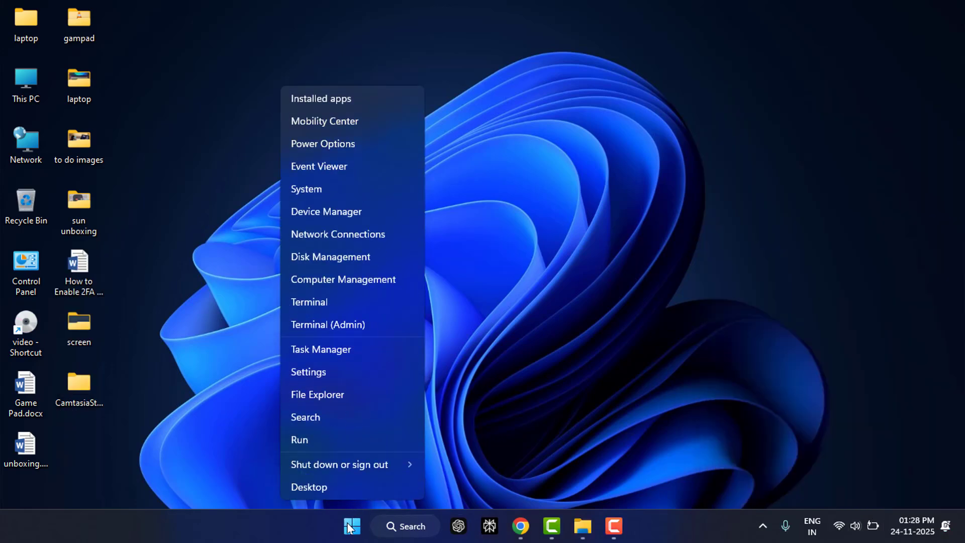
click(356, 210)
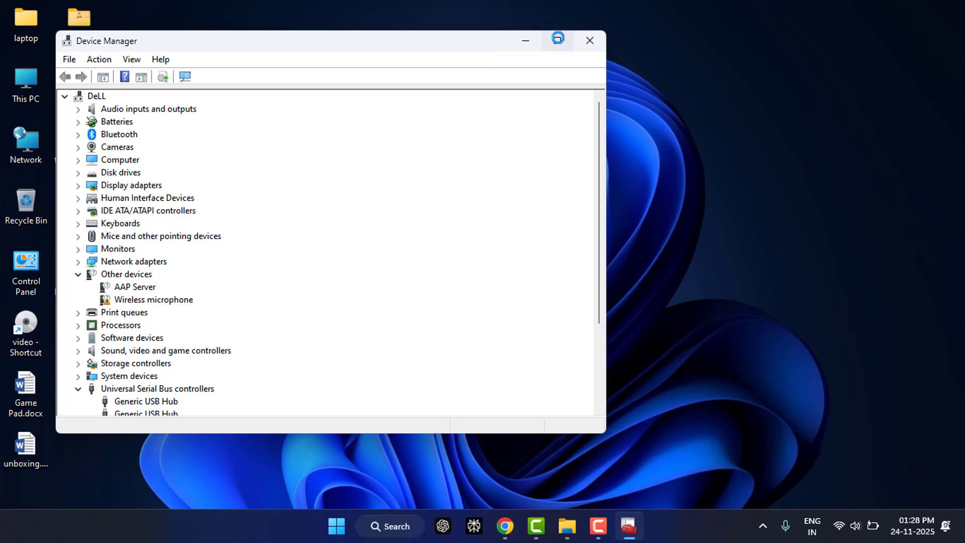
click(557, 37)
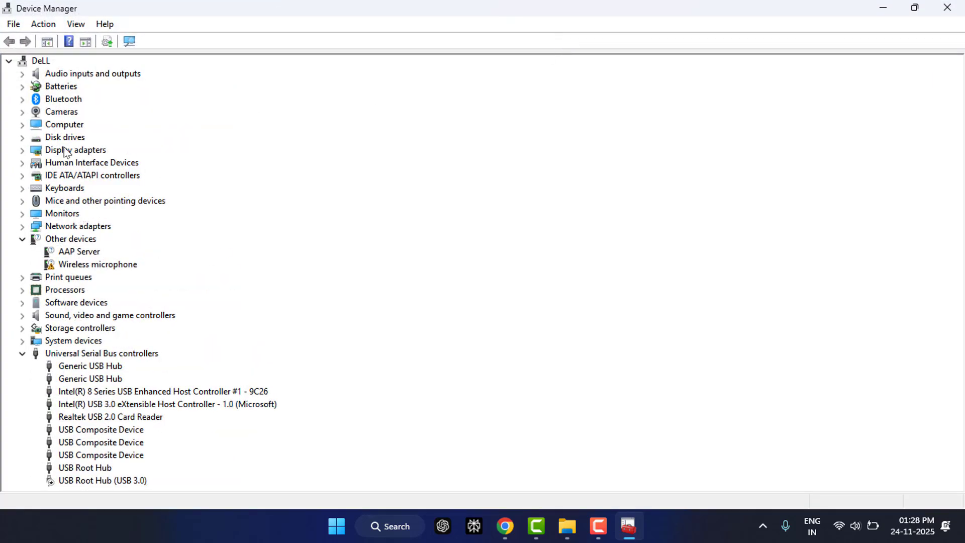
click(22, 226)
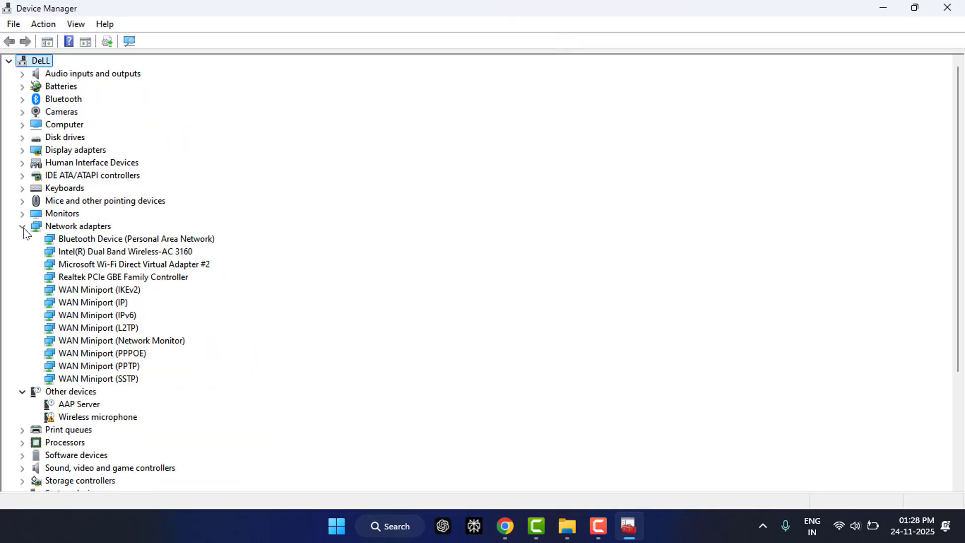
right_click(76, 256)
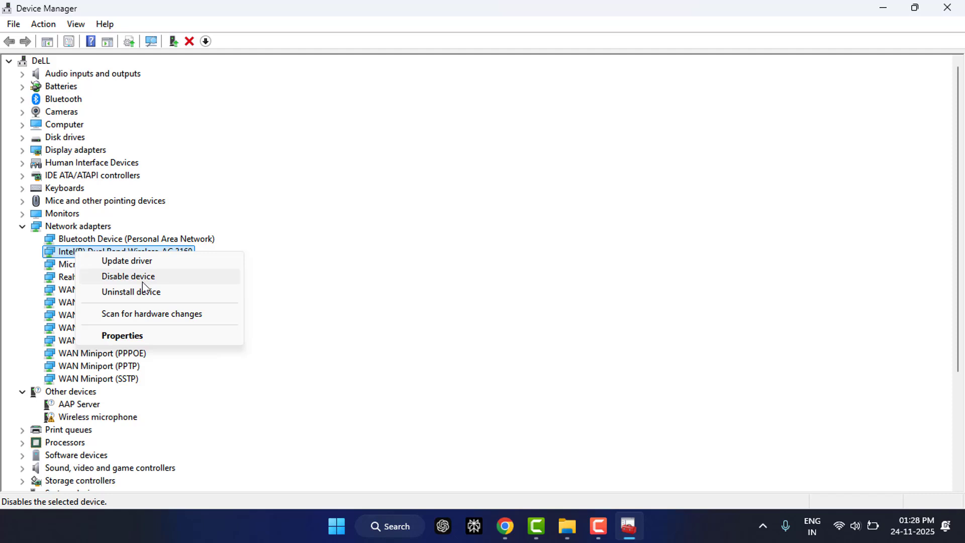
click(112, 215)
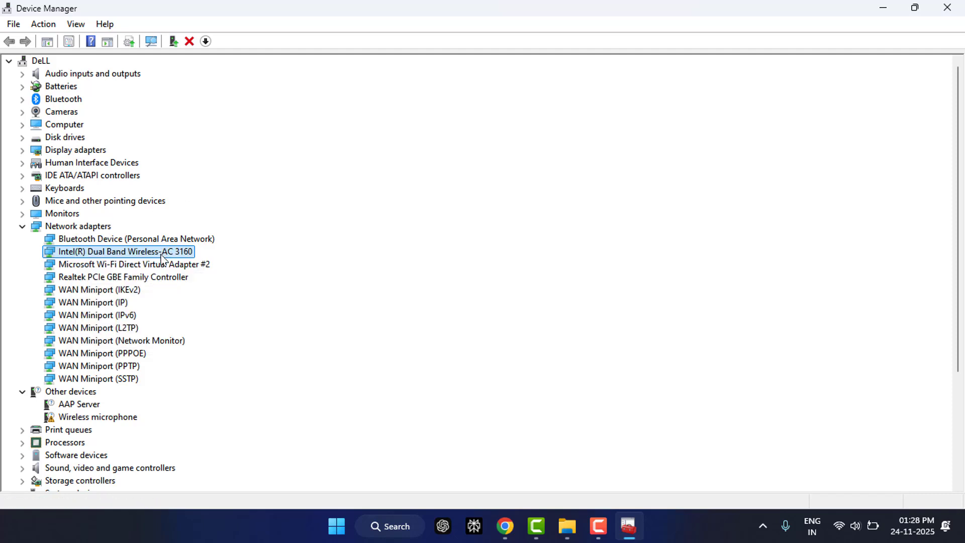
Review the hidden-devices view option and the Intel wireless adapter's device actions, and close Device Manager.
click(72, 23)
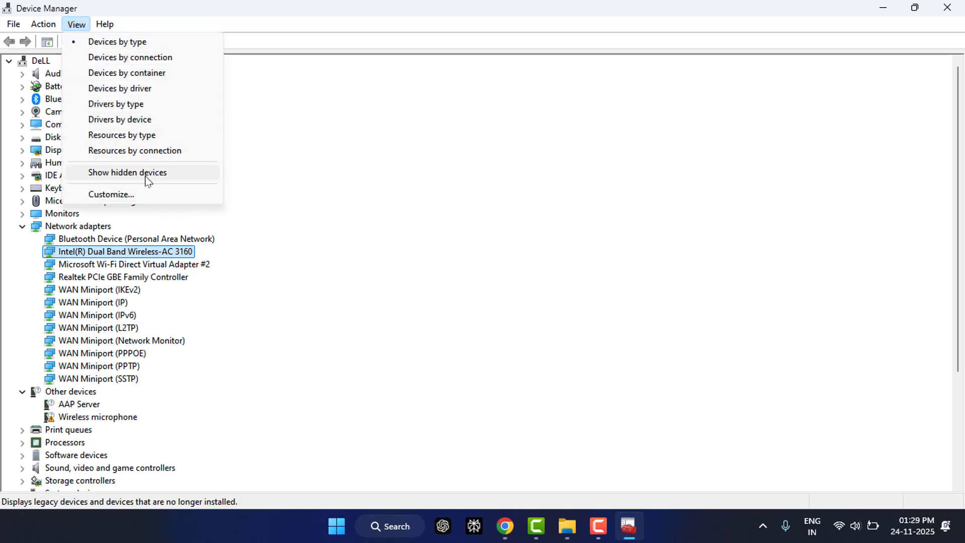
click(22, 225)
click(23, 227)
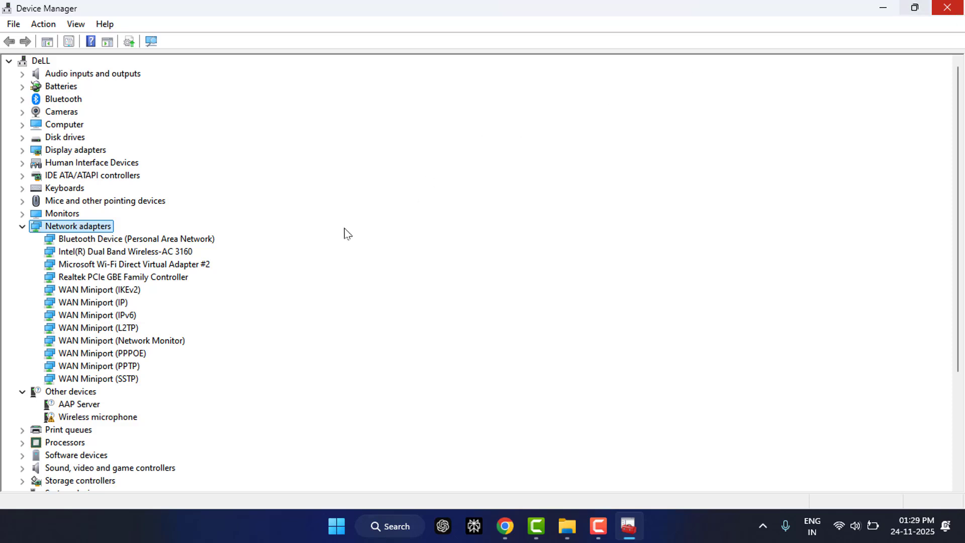
right_click(99, 253)
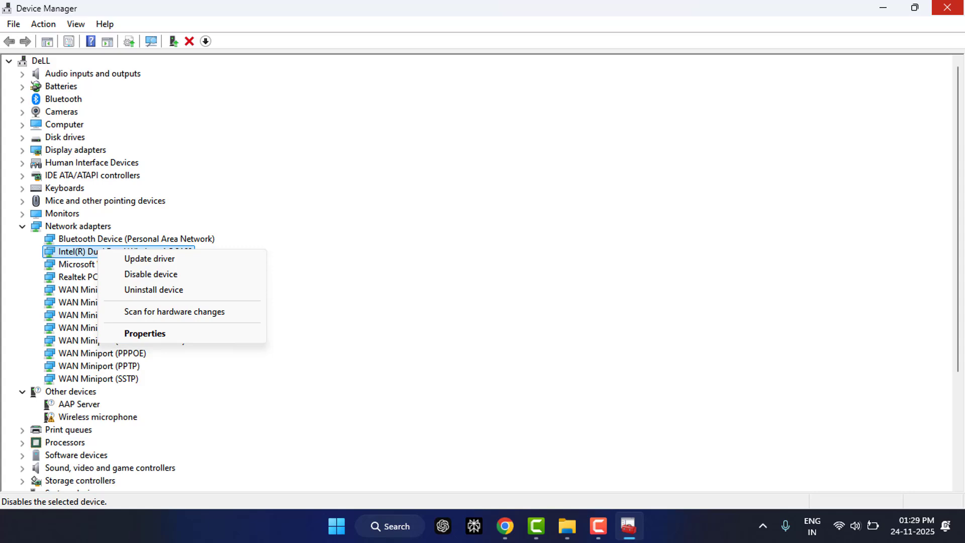
click(947, 7)
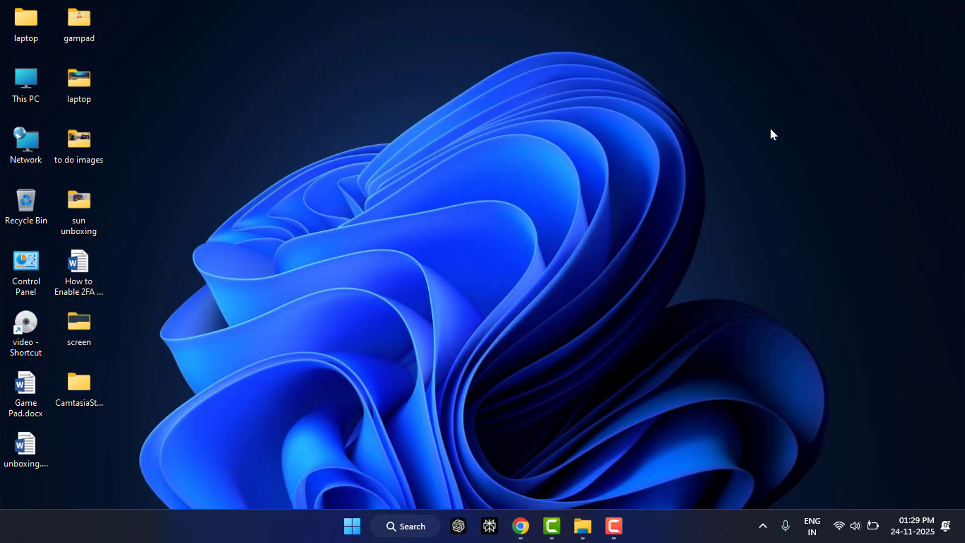
Check for updates in the Windows Update settings and open the list of optional updates.
key(super+i)
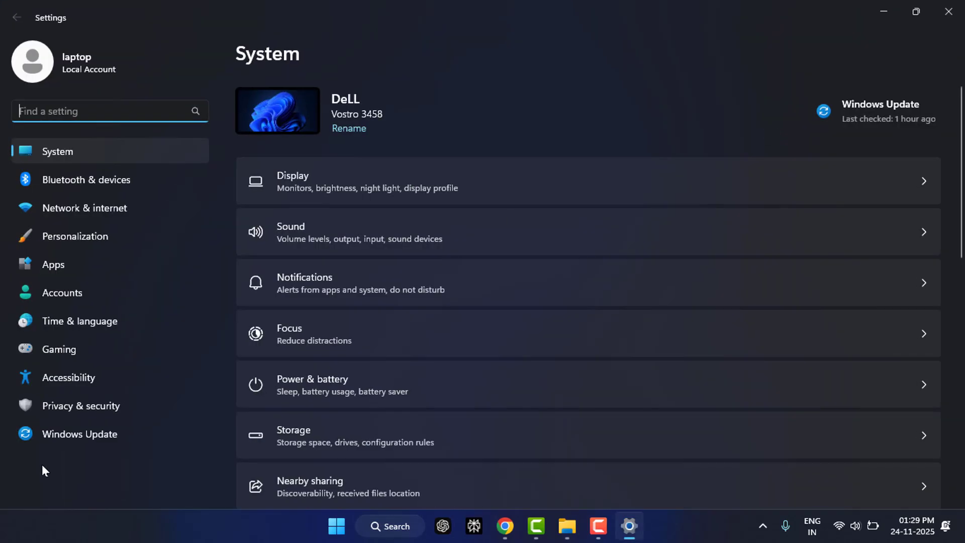
click(84, 436)
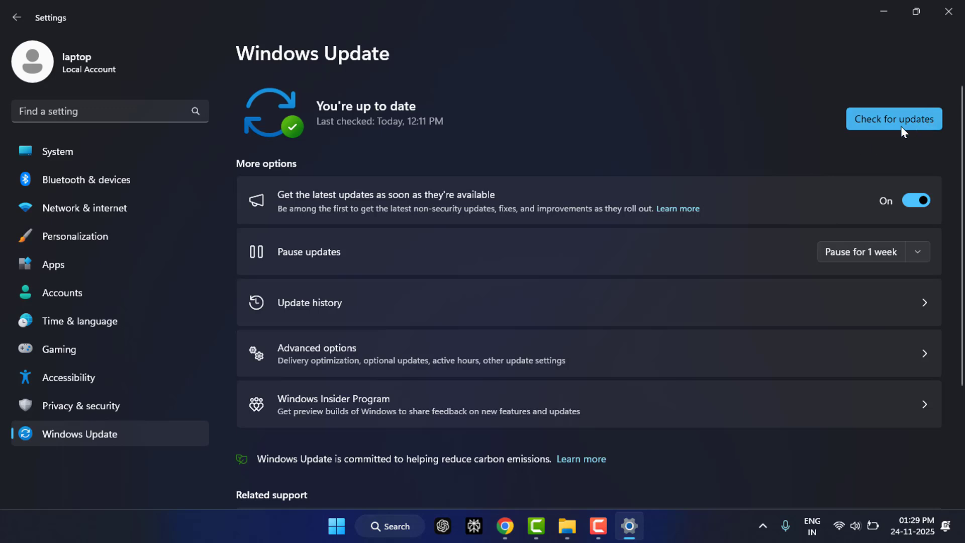
click(901, 125)
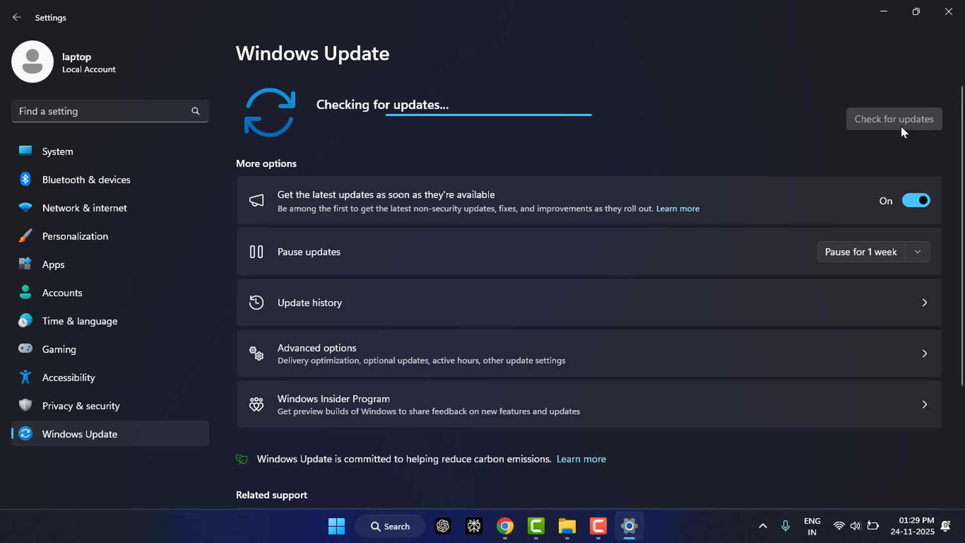
click(366, 357)
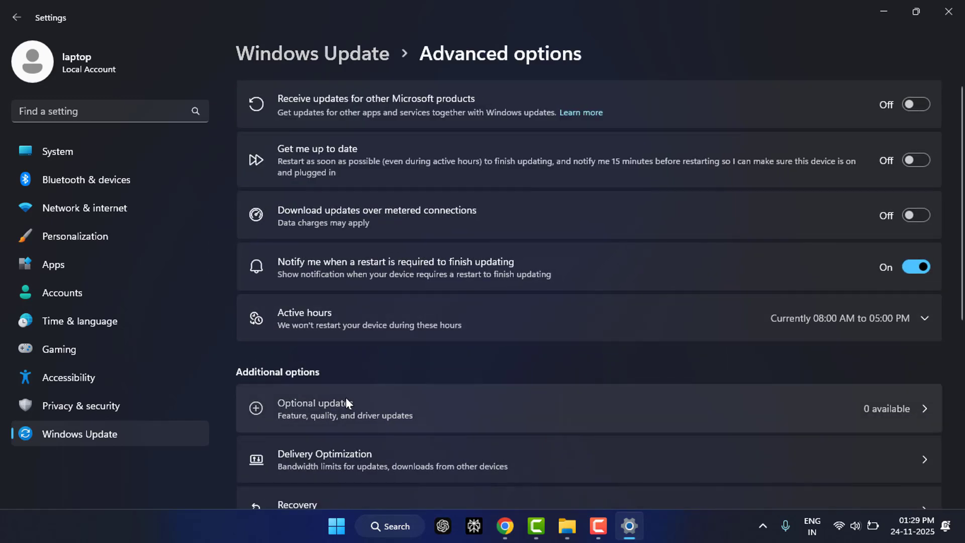
click(346, 397)
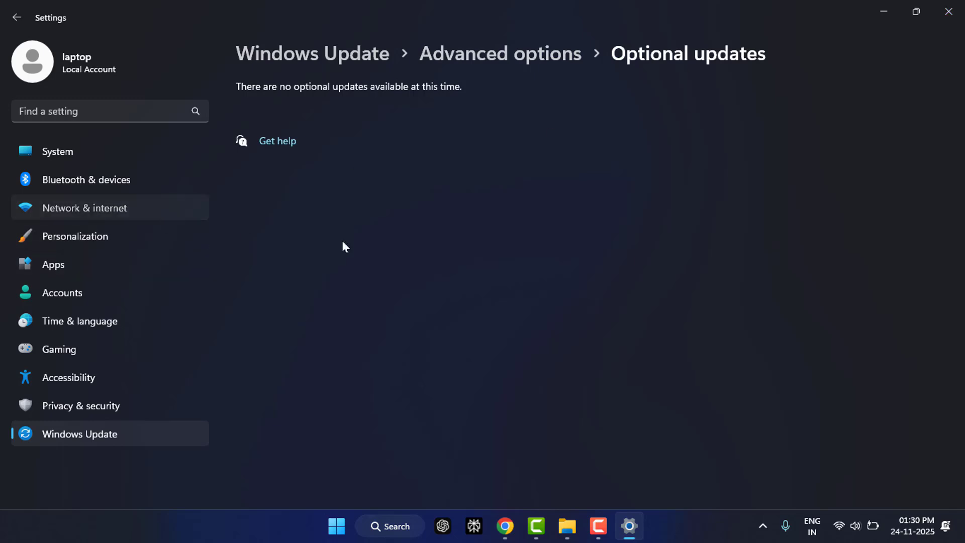
View the Network reset page in the advanced network settings and close Settings.
scroll(449, 303, down, 2)
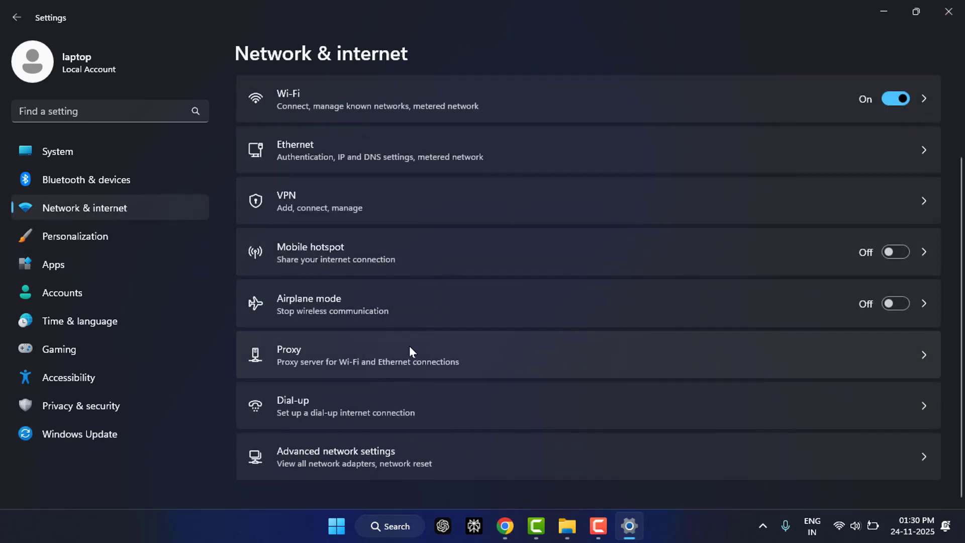
click(443, 474)
scroll(489, 341, down, 3)
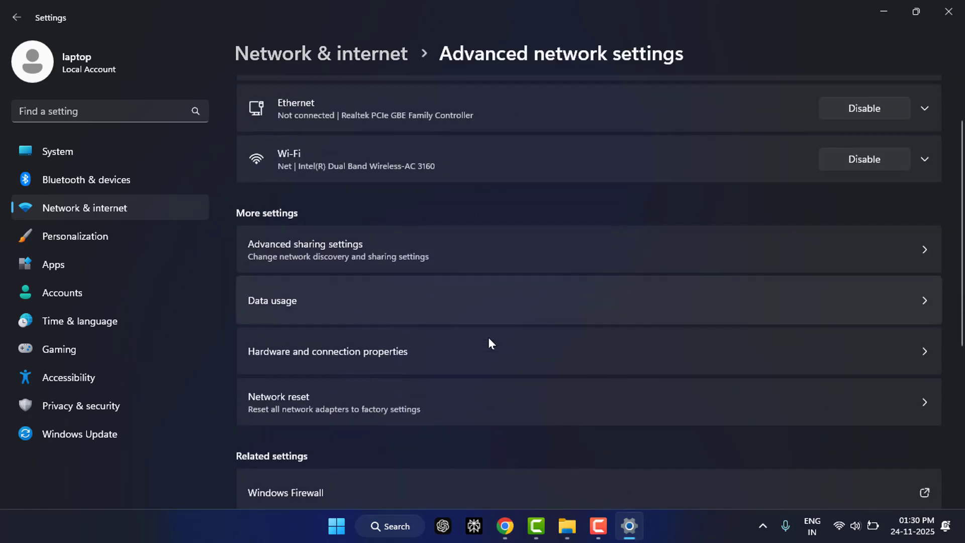
scroll(489, 342, down, 1)
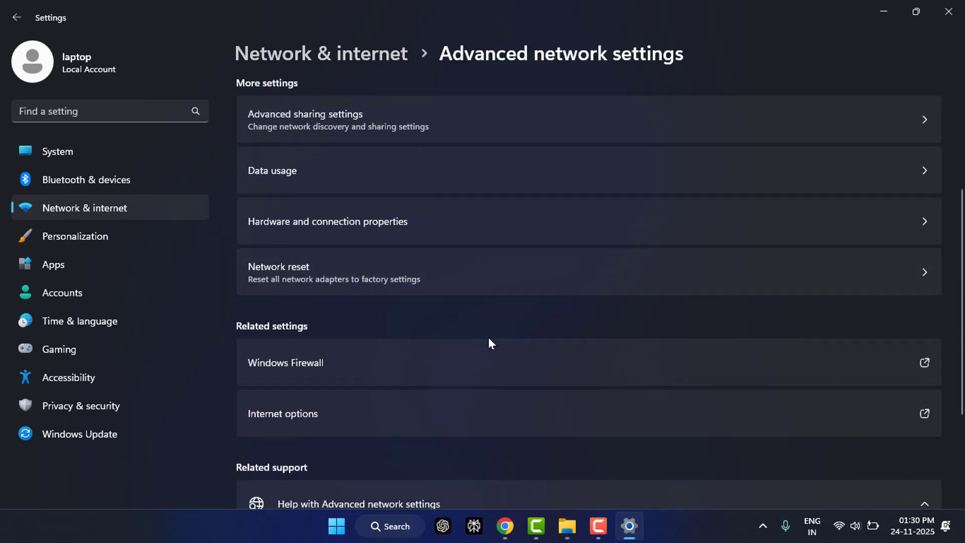
click(441, 276)
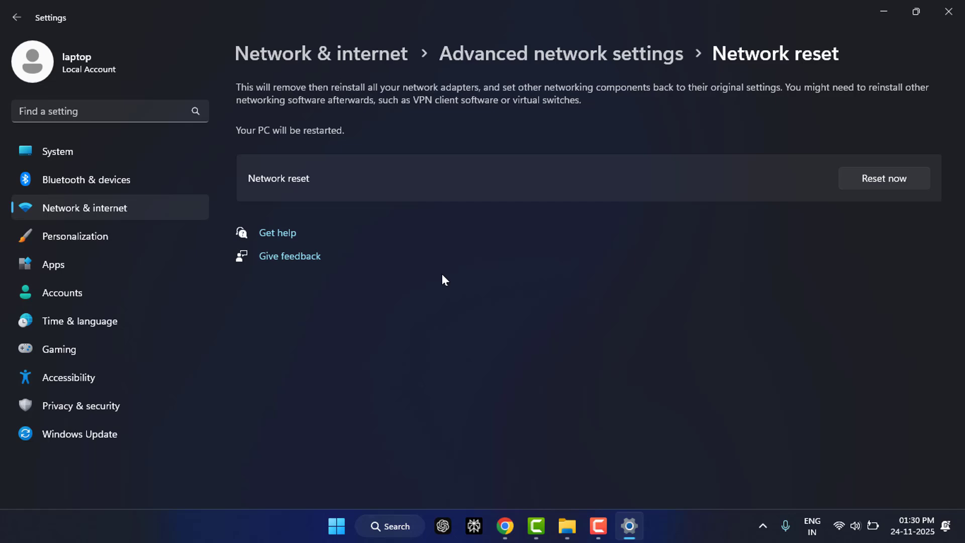
click(949, 11)
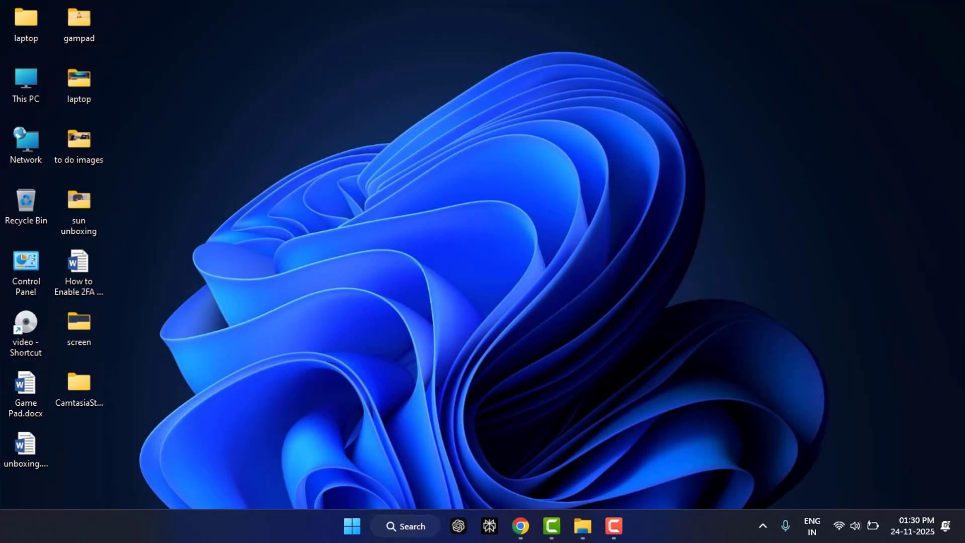
Launch the Services console by running services.msc.
key(super+r)
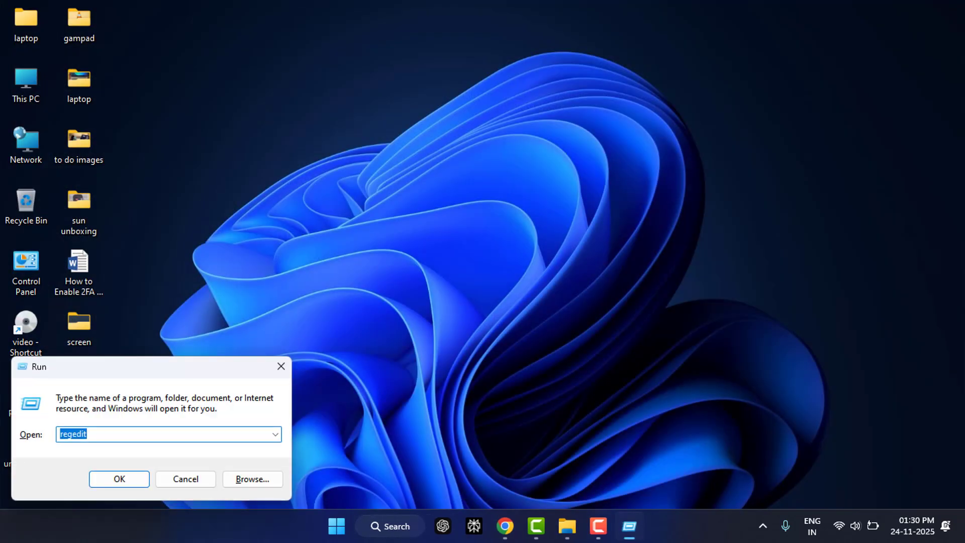
text(ser)
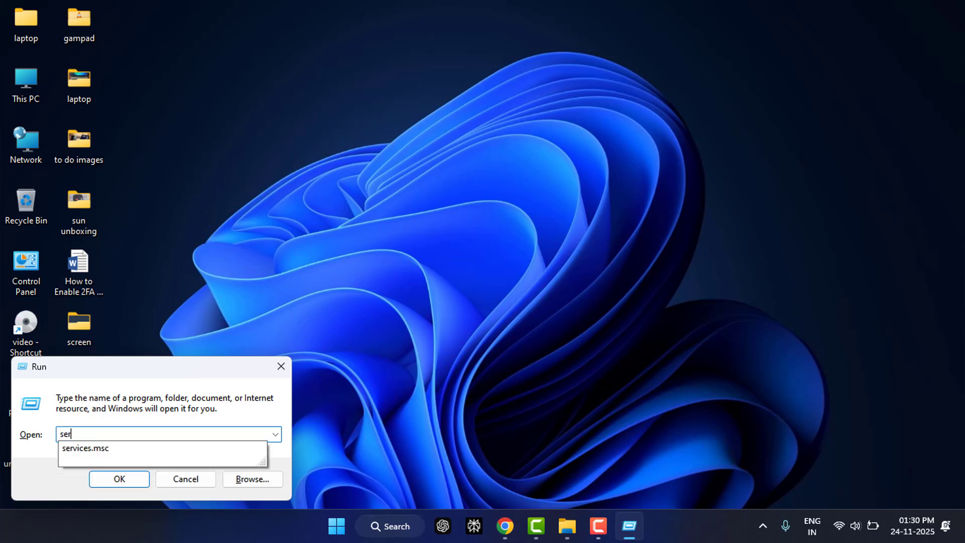
key(Down)
key(Return)
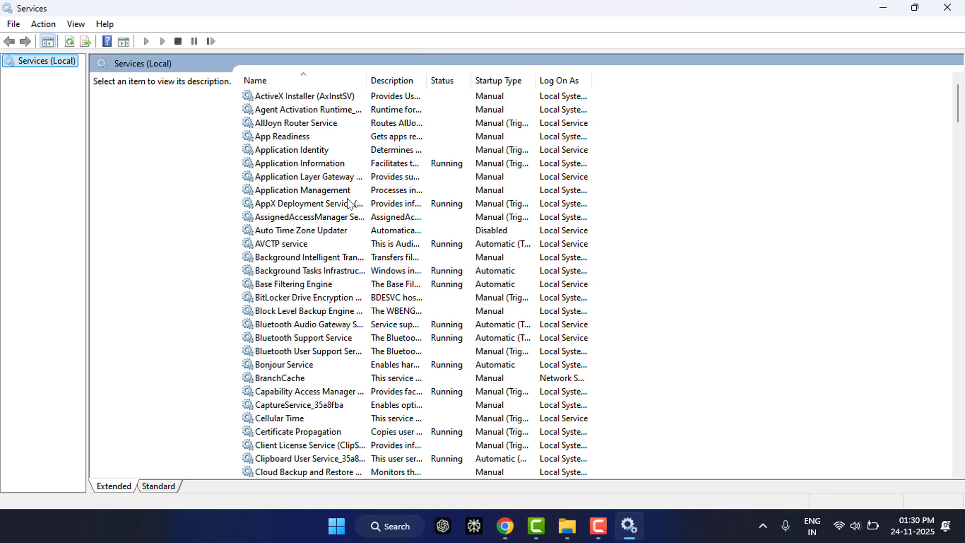
Set the WLAN AutoConfig service's startup type to Automatic, apply it and close Services.
click(296, 218)
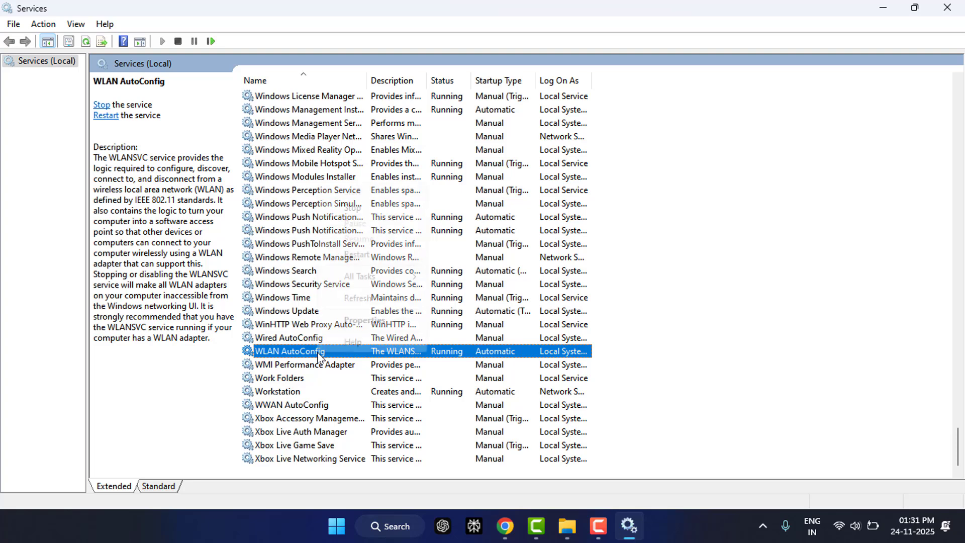
right_click(317, 355)
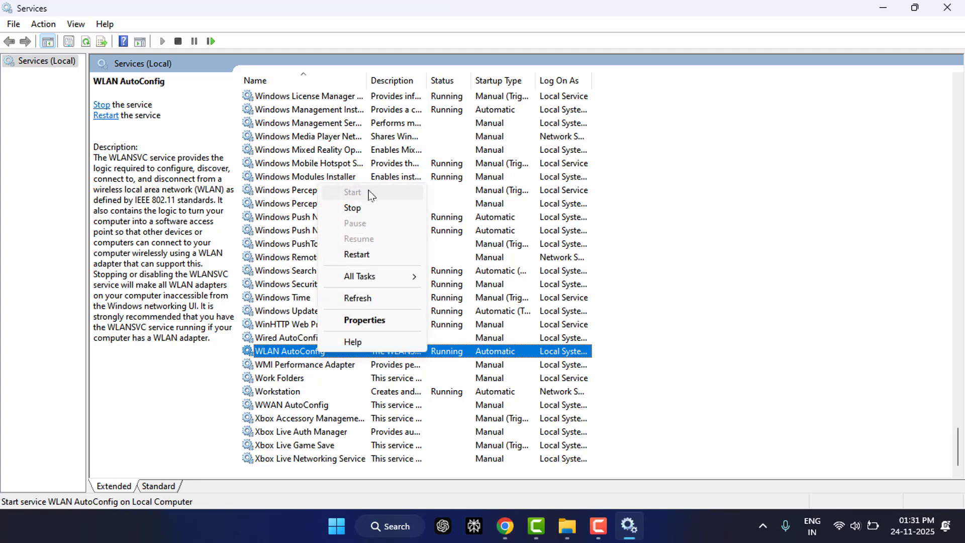
click(362, 324)
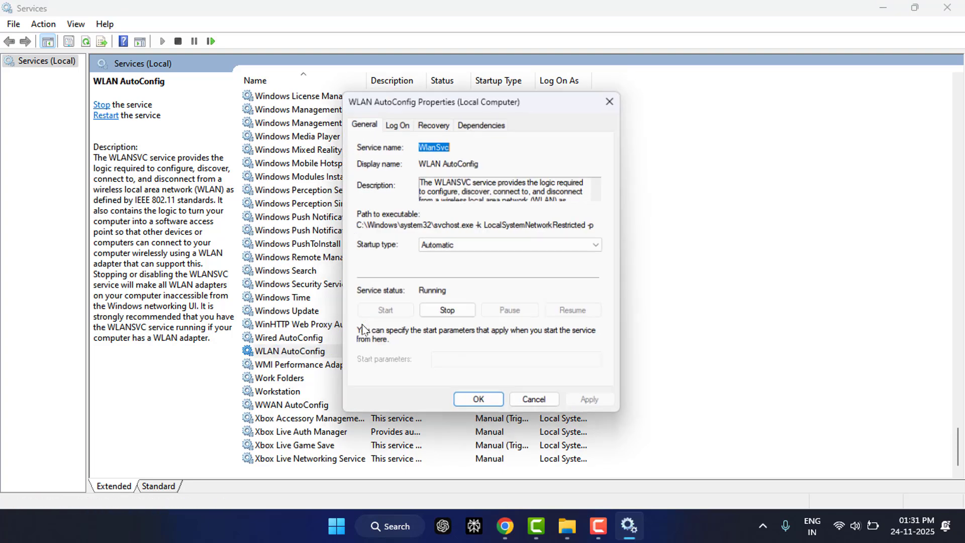
click(440, 250)
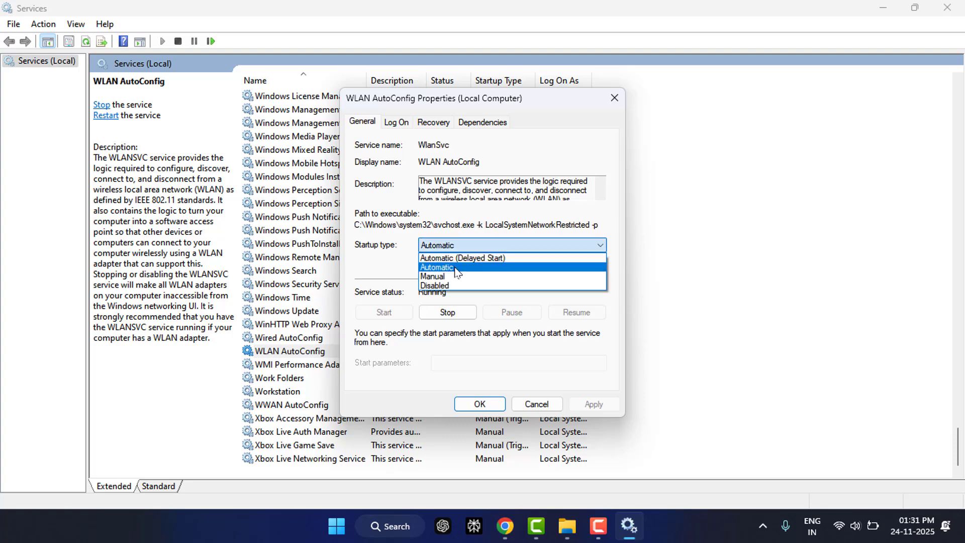
click(437, 267)
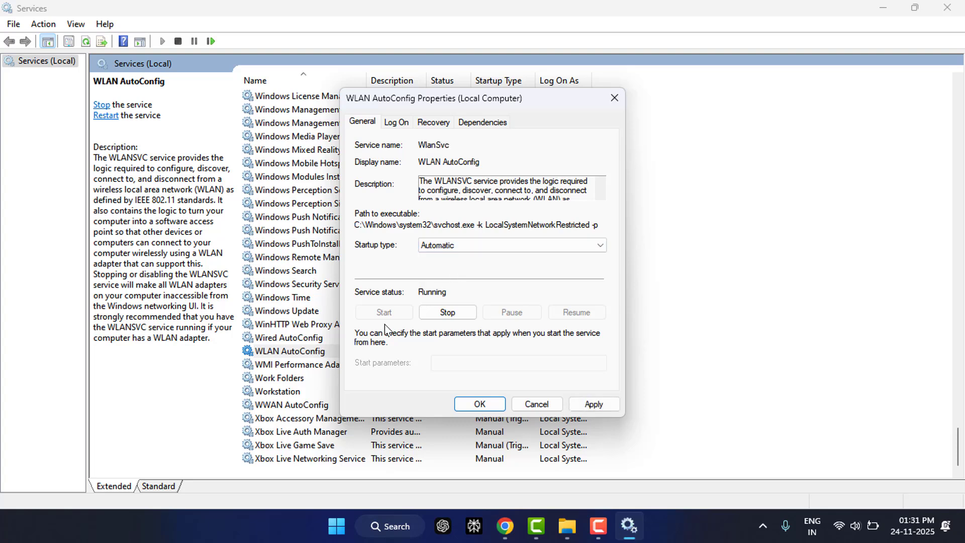
click(597, 410)
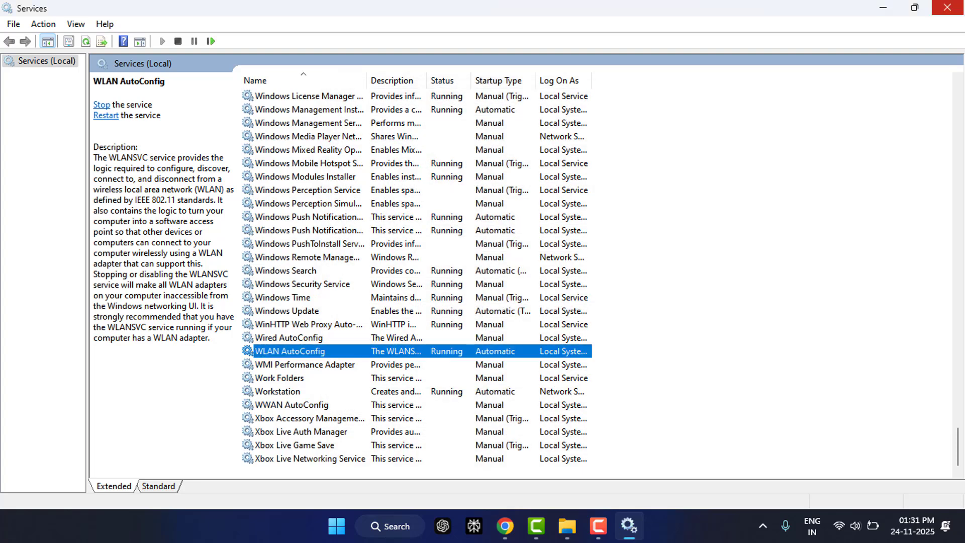
click(947, 7)
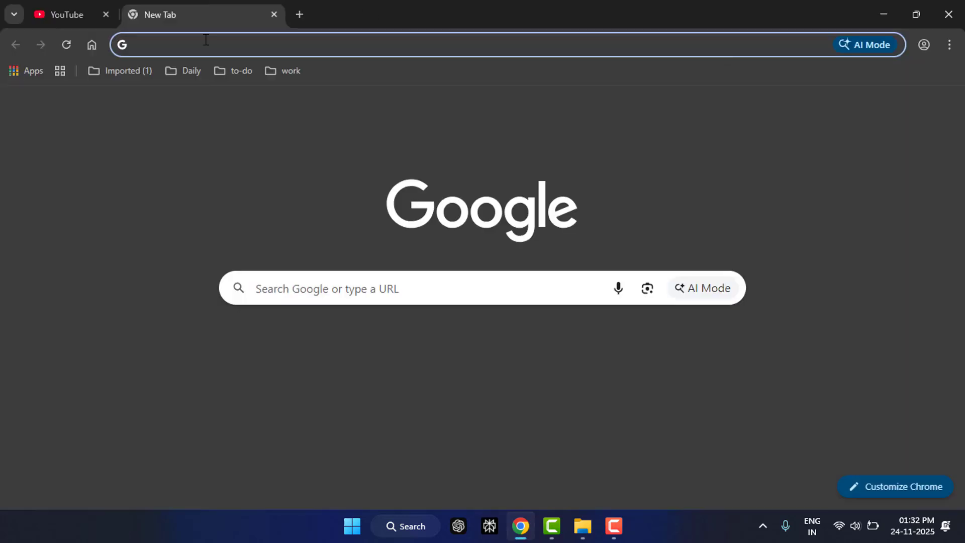
Go to google.com in Chrome and search for "dell wifi driver".
text(g)
key(Return)
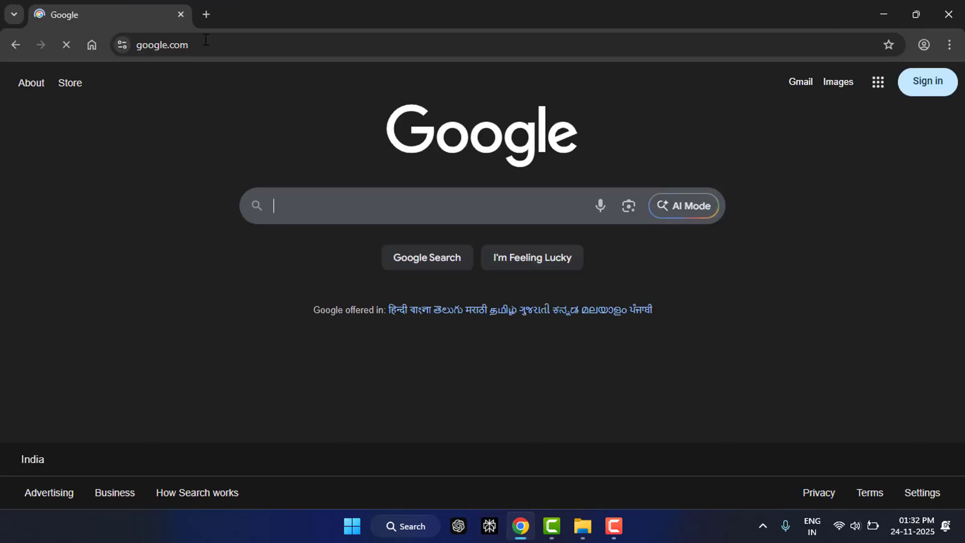
click(301, 207)
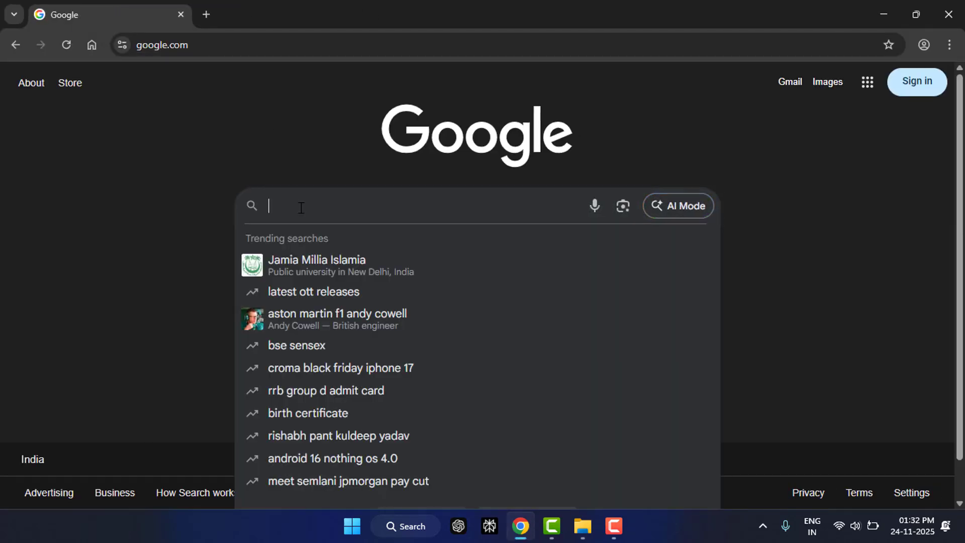
text(dell )
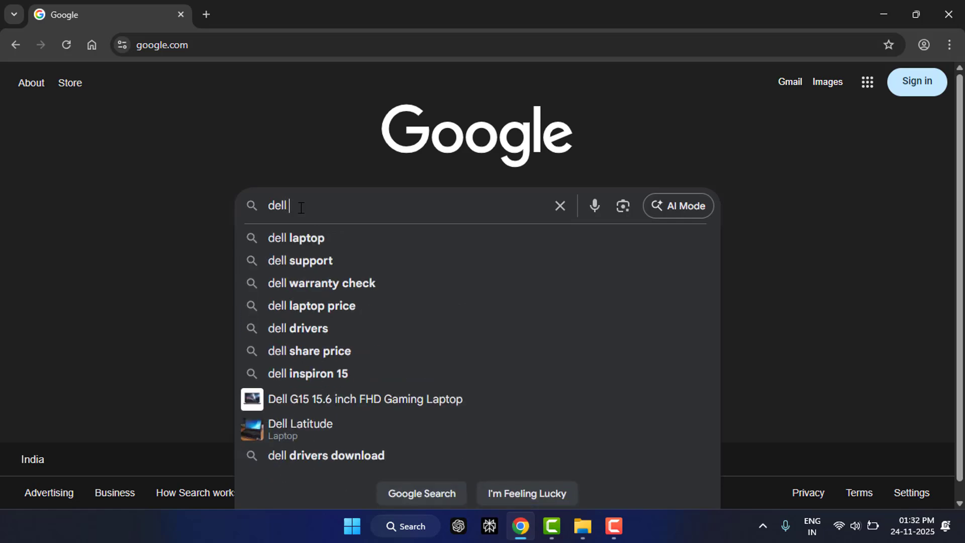
text(wifi driver)
click(405, 261)
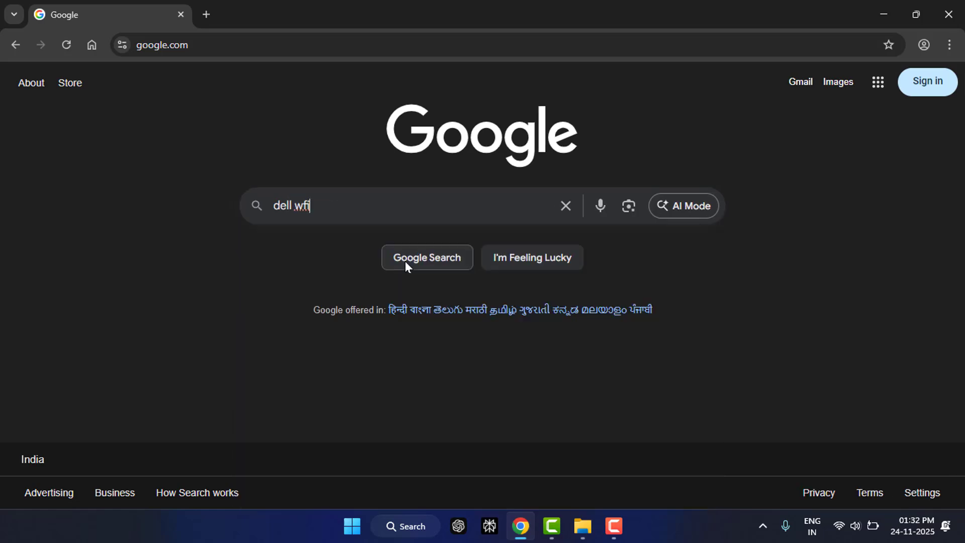
View the Dell Wireless 1703/1705 WiFi driver page and its compatibility section on Dell's support site, and close the browser.
click(230, 221)
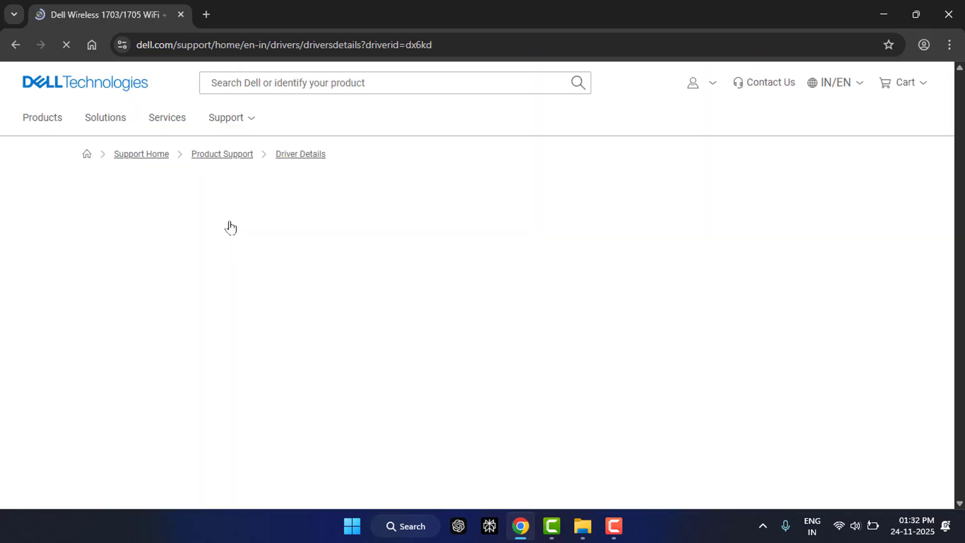
scroll(244, 251, down, 2)
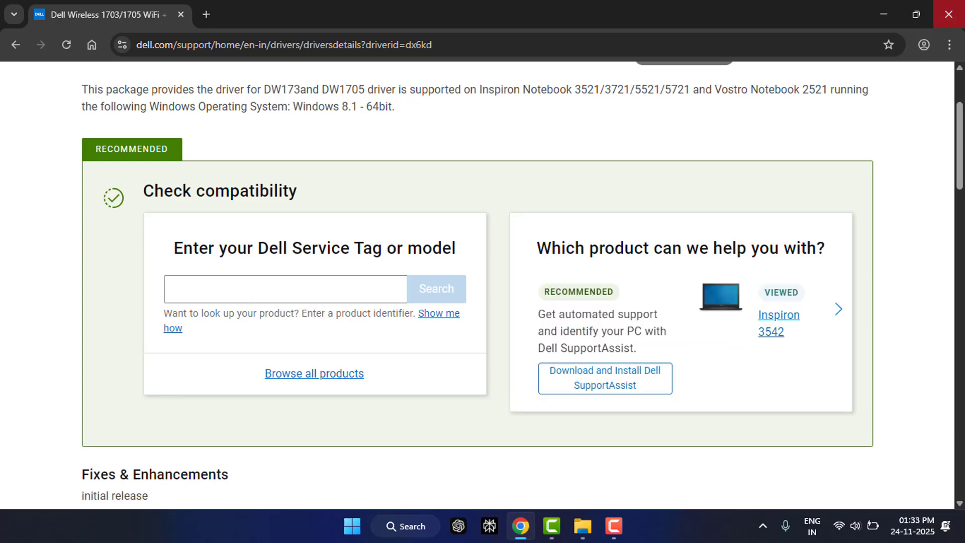
click(948, 14)
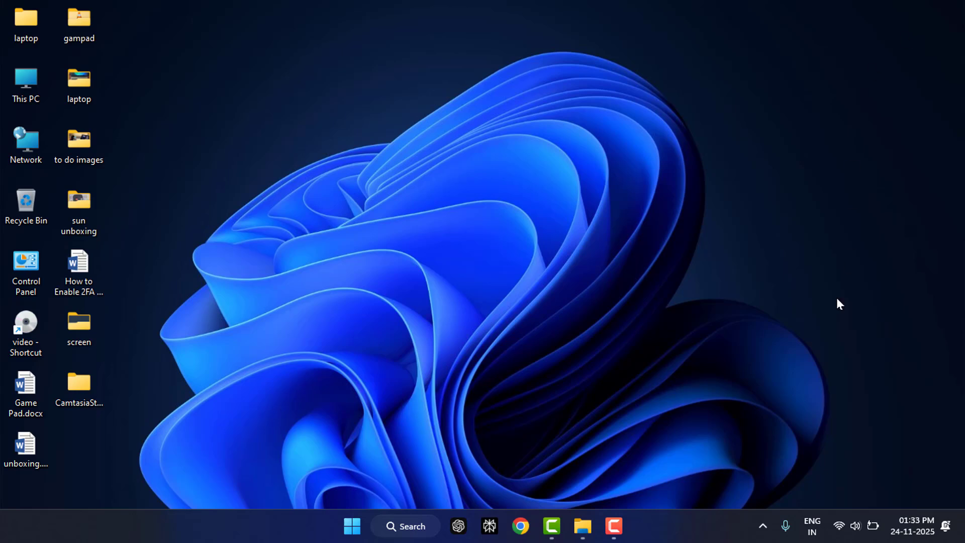
Open the list of available Wi-Fi networks from the system's quick settings.
click(839, 528)
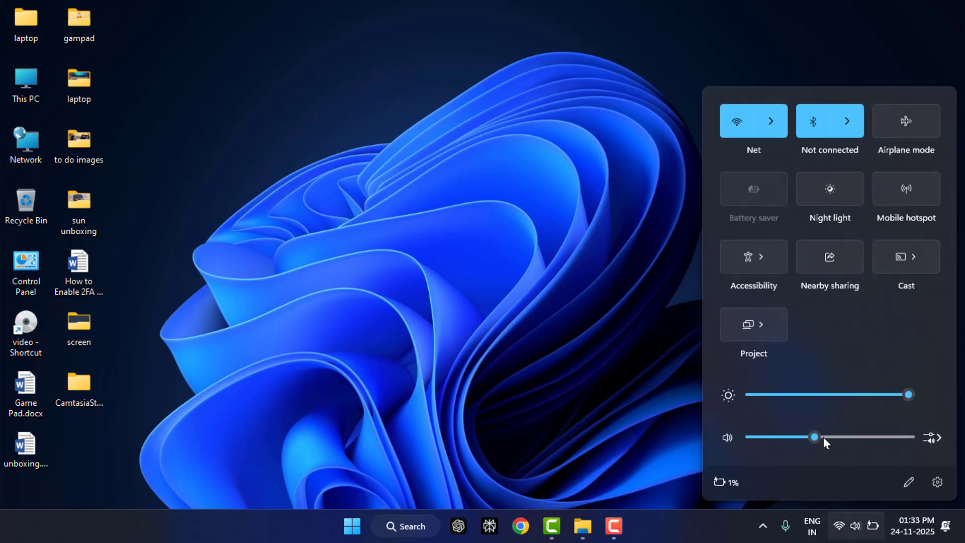
click(770, 129)
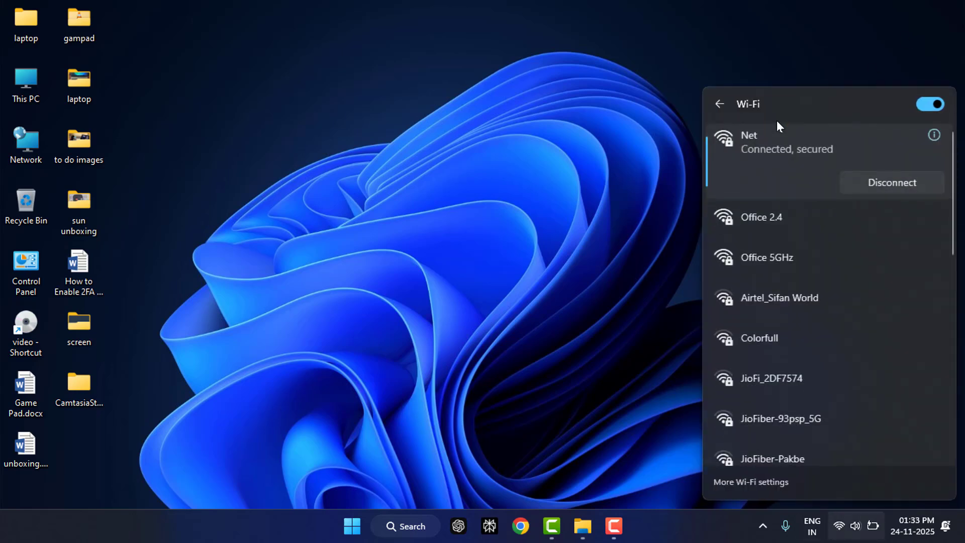